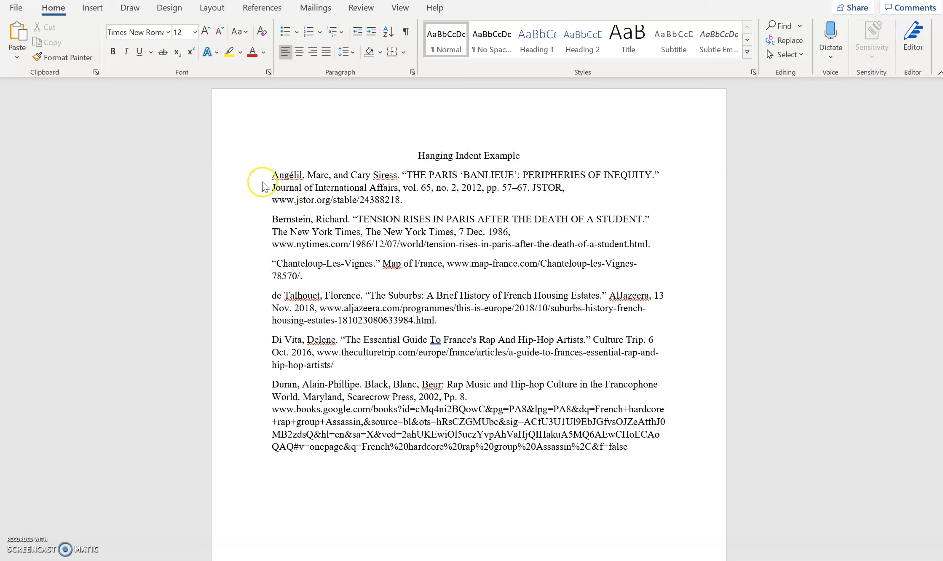
Step: Select the six bibliography entries and open Word's Paragraph dialog for them
left_click_drag(268, 176, 652, 457)
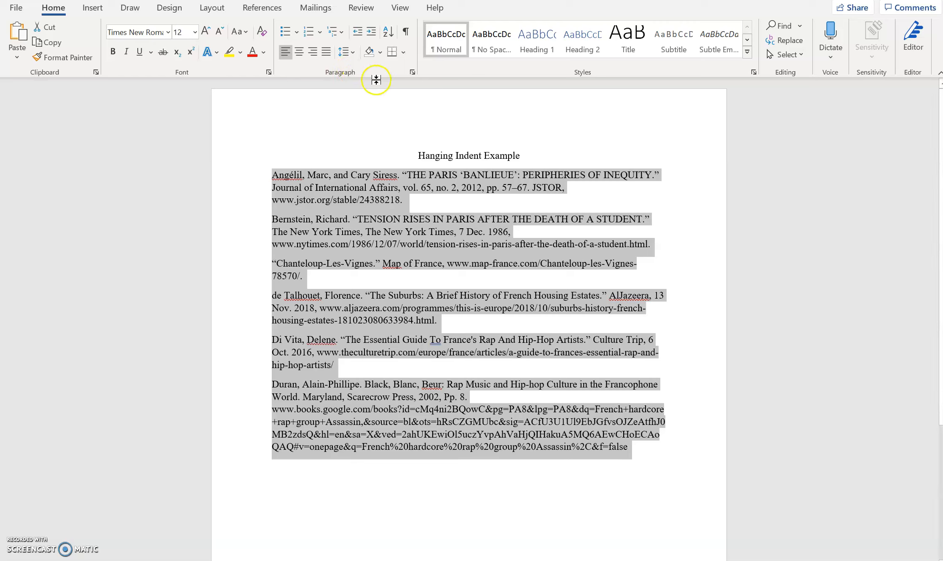
left_click(413, 72)
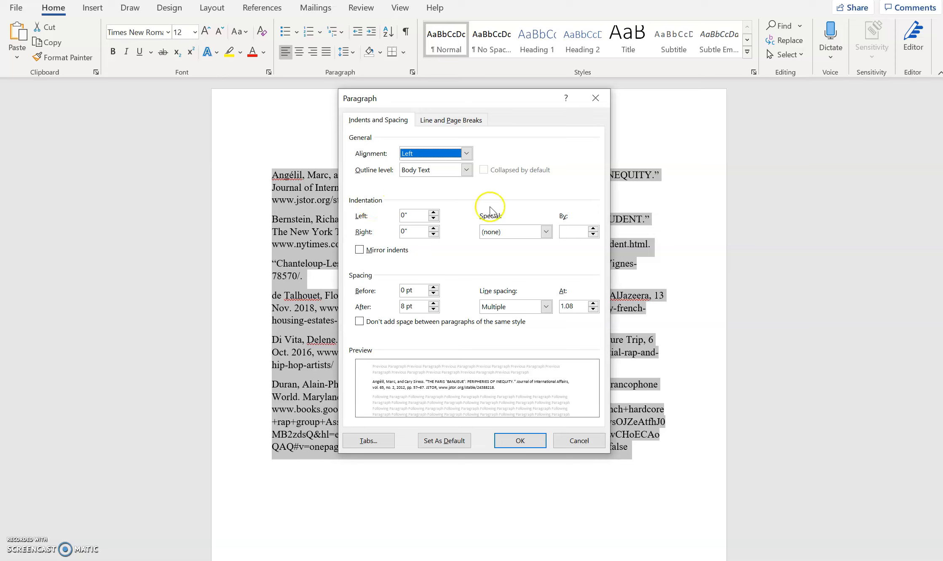
Step: Give the selected entries a 0.5" hanging indent and Double line spacing
left_click(526, 235)
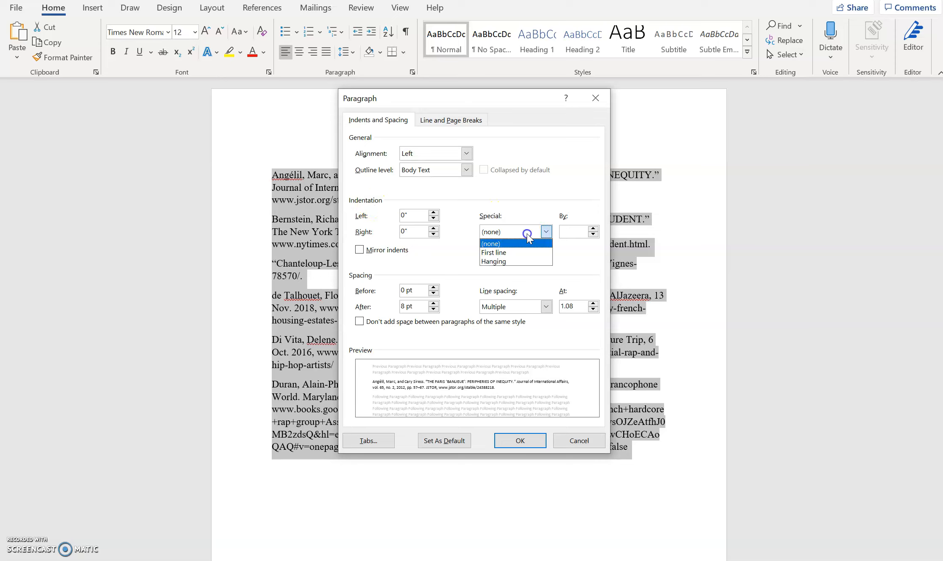
left_click(531, 264)
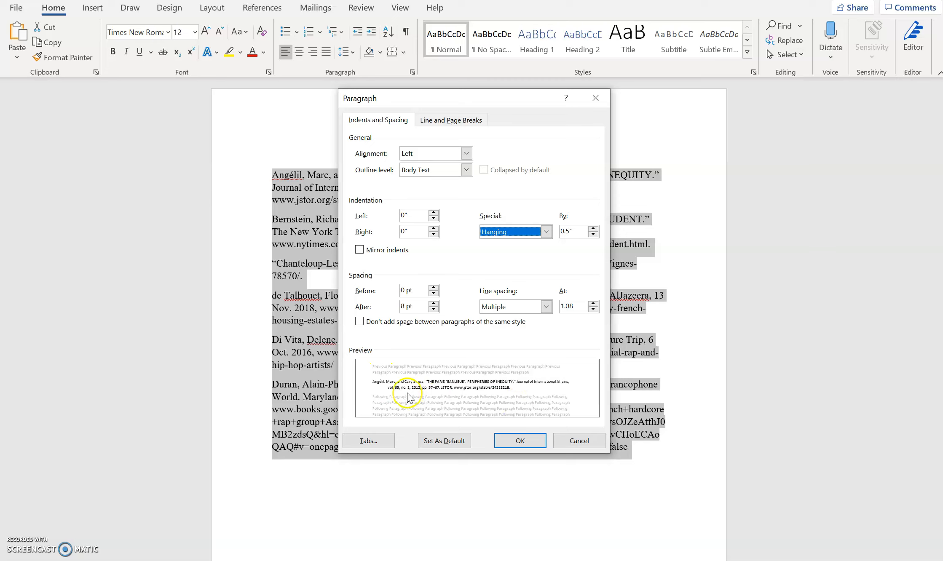
left_click(501, 310)
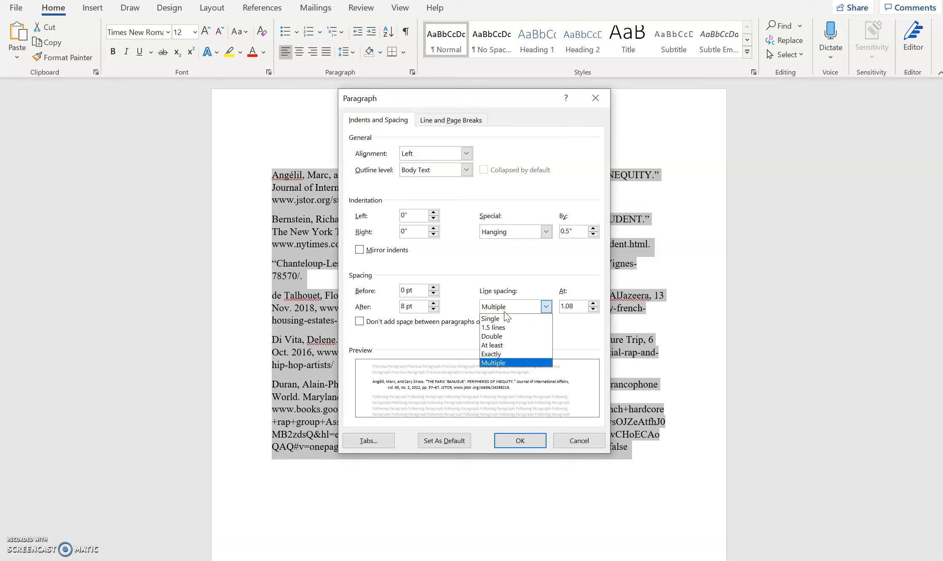
left_click(506, 336)
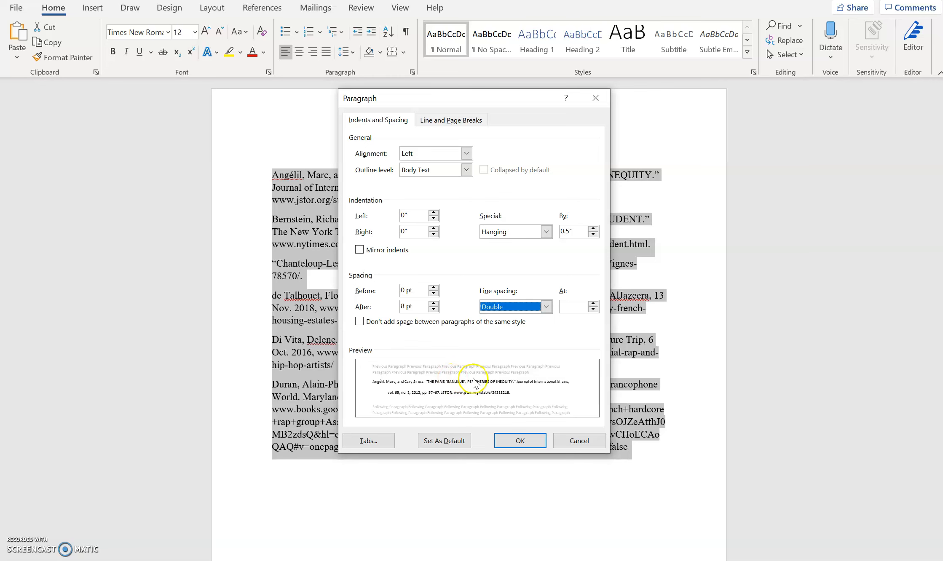
left_click(539, 443)
left_click(417, 297)
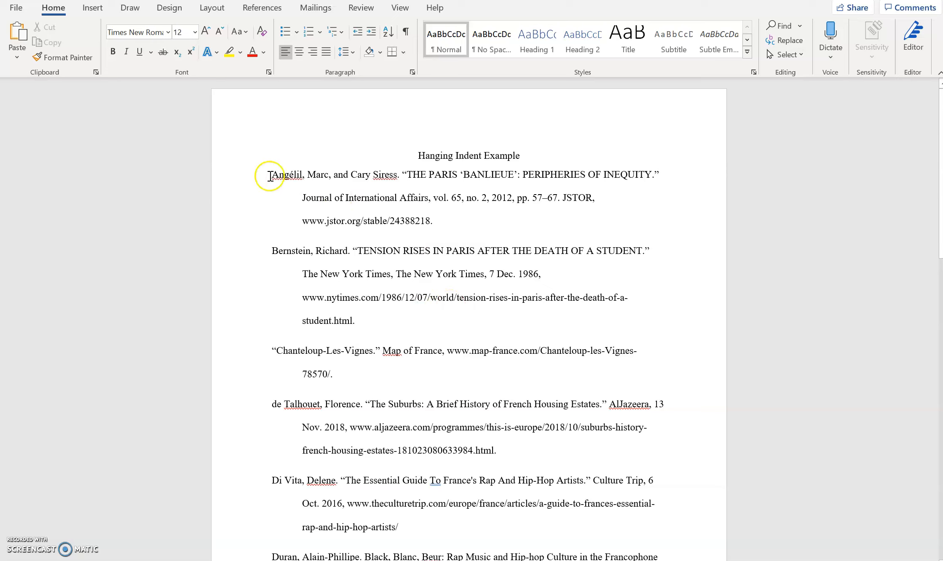
Step: Confirm the line spacing, then add an empty line after the Duran entry's Google Books URL
left_click(344, 52)
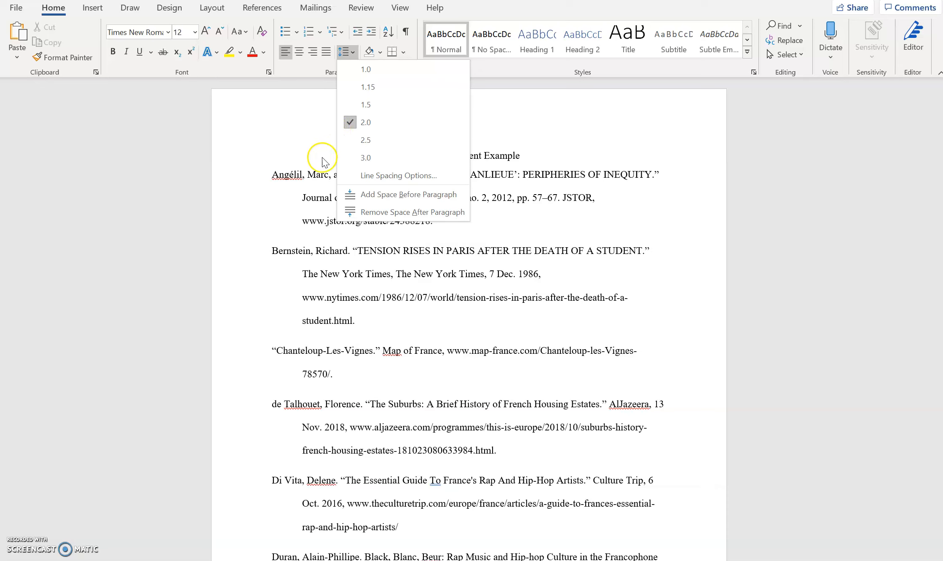
left_click(320, 181)
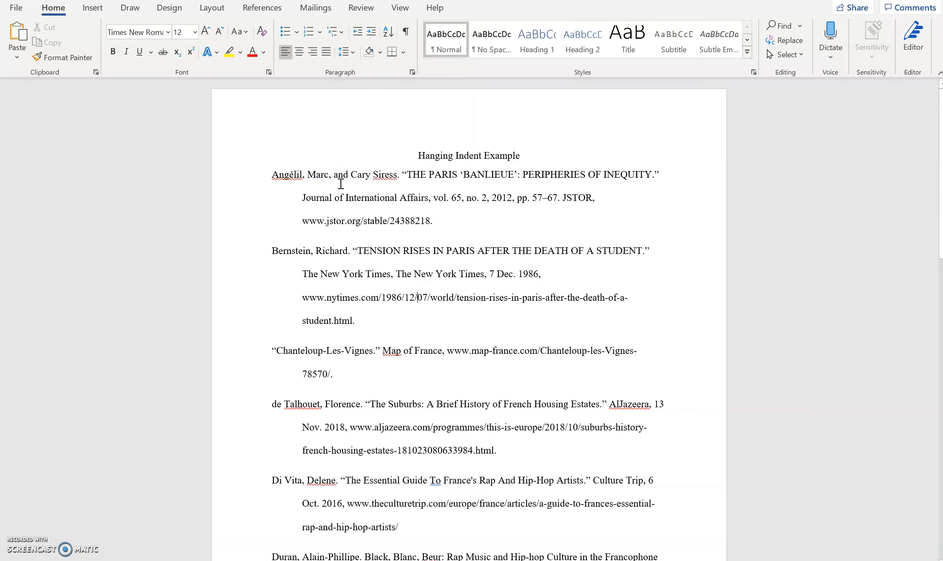
scroll(341, 184, "down", 8)
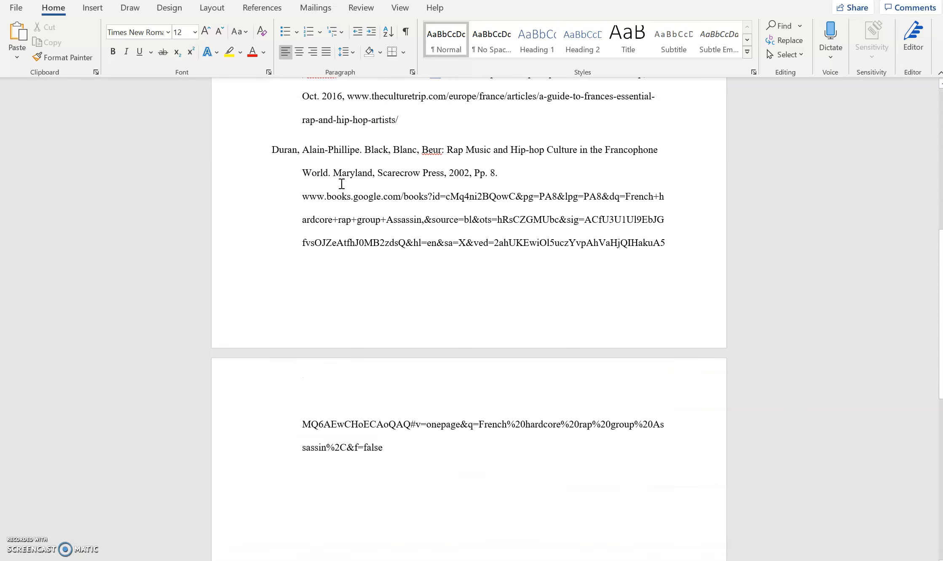
scroll(342, 183, "down", 1)
left_click(417, 314)
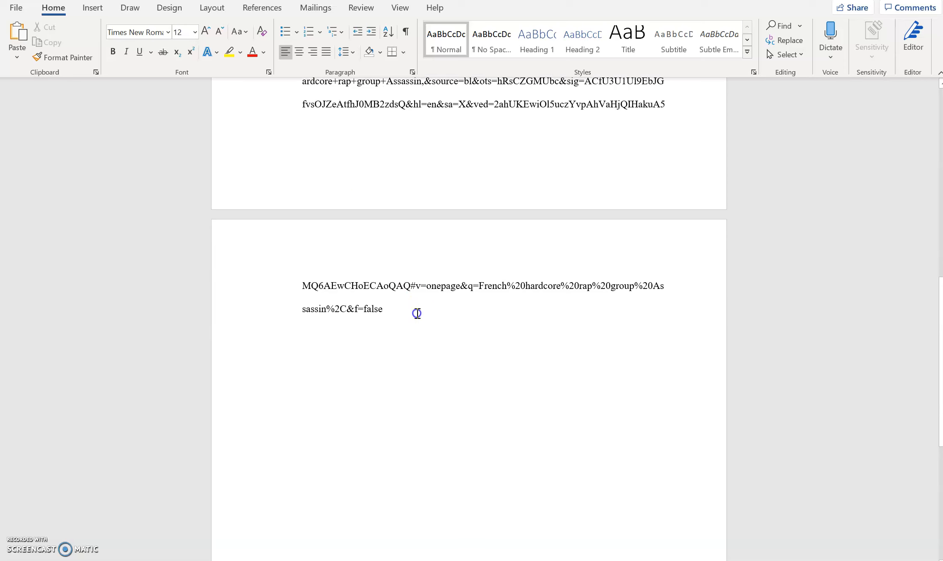
key("Return")
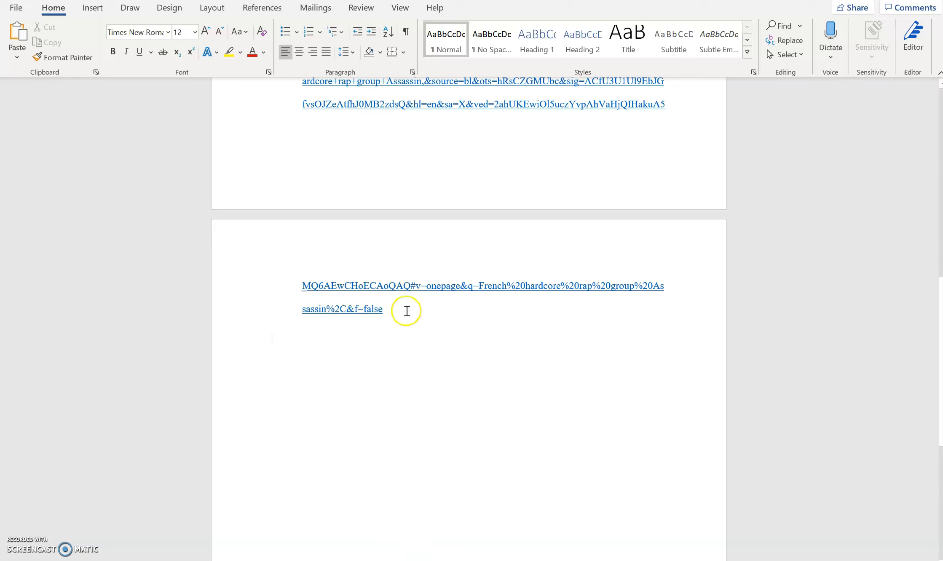
scroll(424, 313, "up", 2)
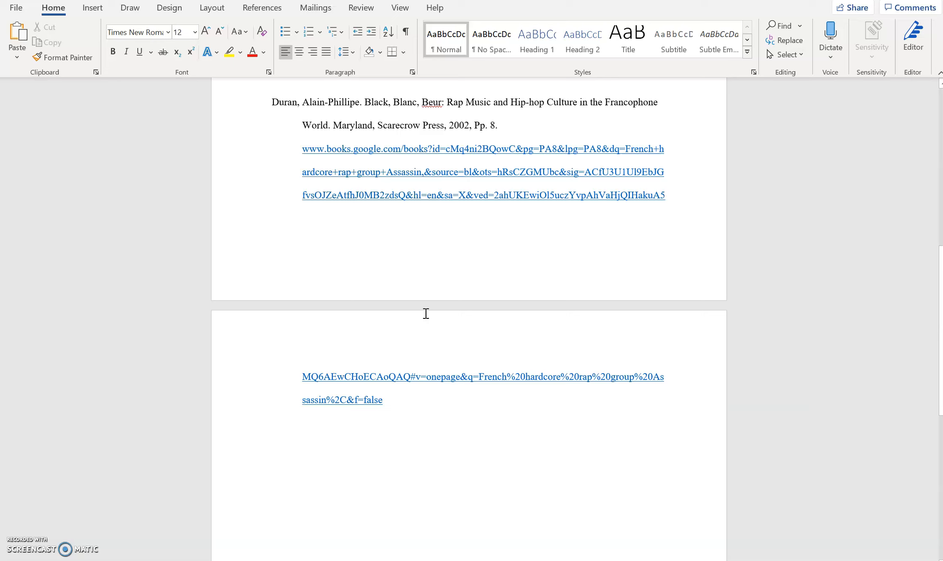
Step: Remove the hyperlink from the Duran Google Books URL so it becomes plain text
left_click(422, 149)
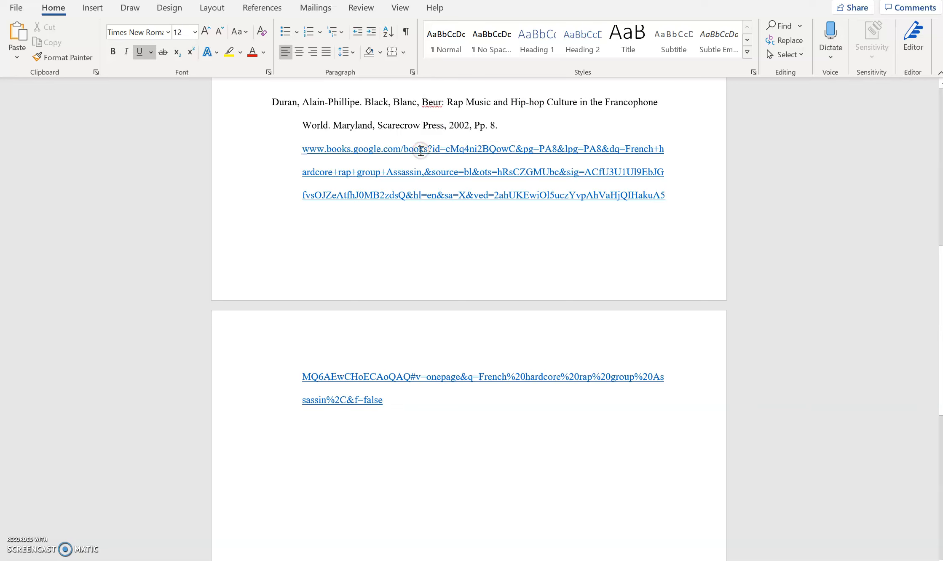
right_click(421, 151)
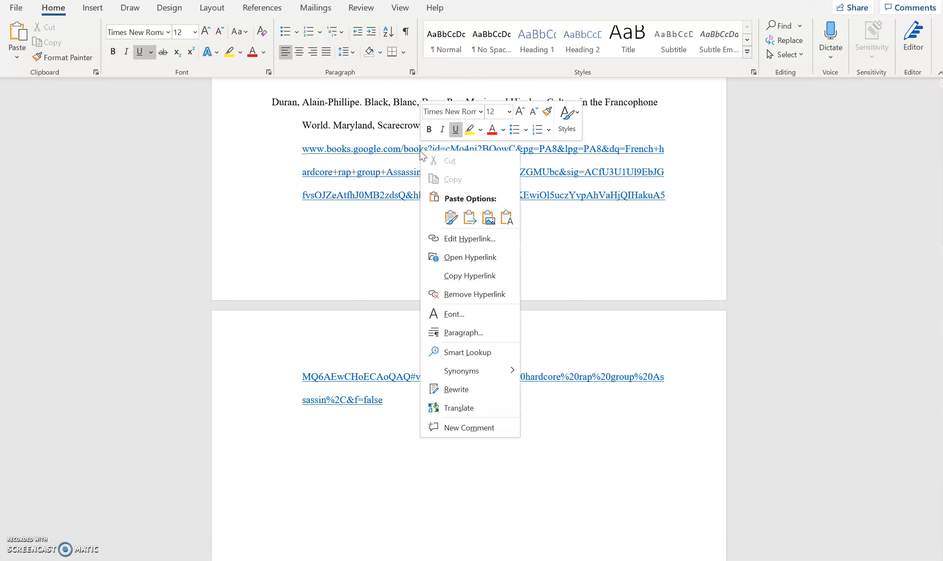
left_click(471, 294)
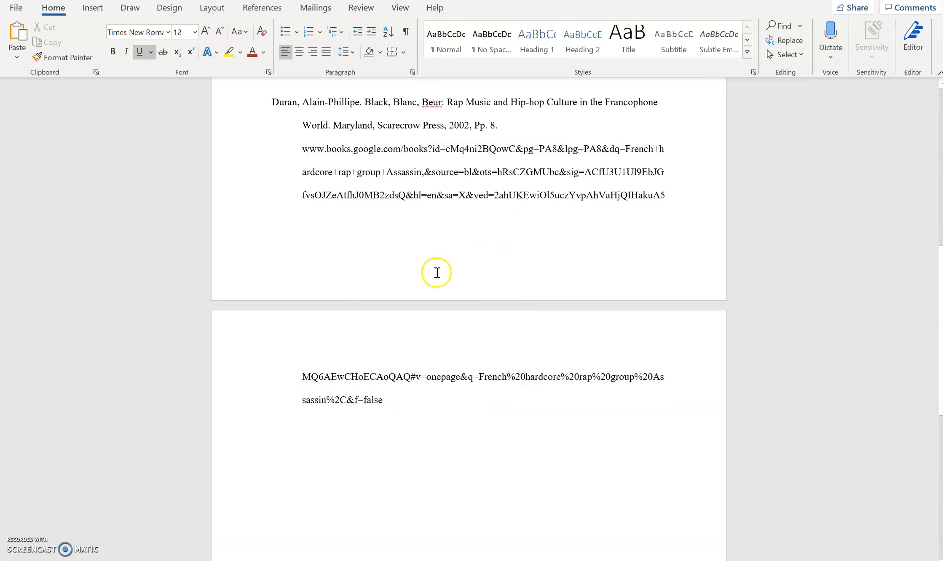
scroll(459, 301, "up", 2)
scroll(468, 319, "up", 8)
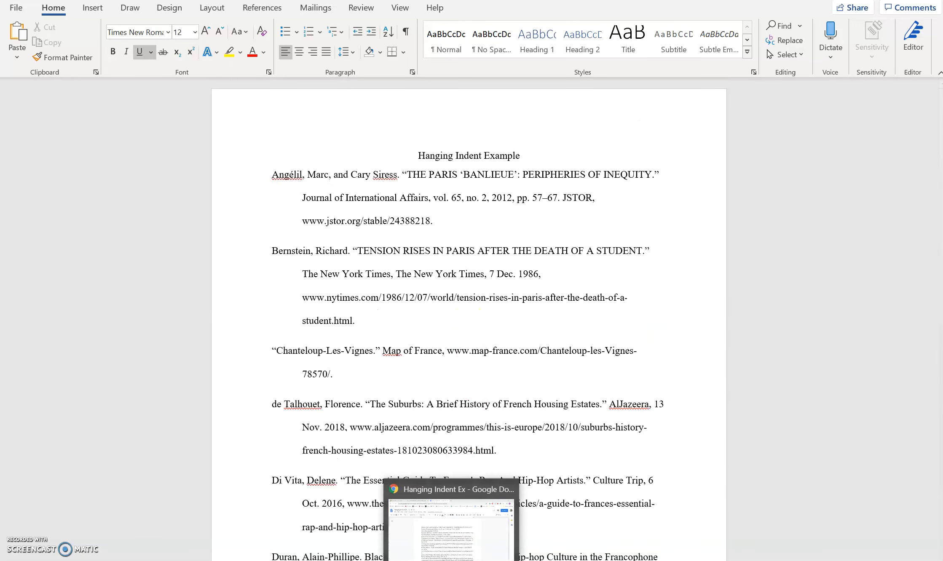
Step: Switch to the 'Hanging Indent Ex' Google Doc and select all six bibliography entries
left_click(453, 504)
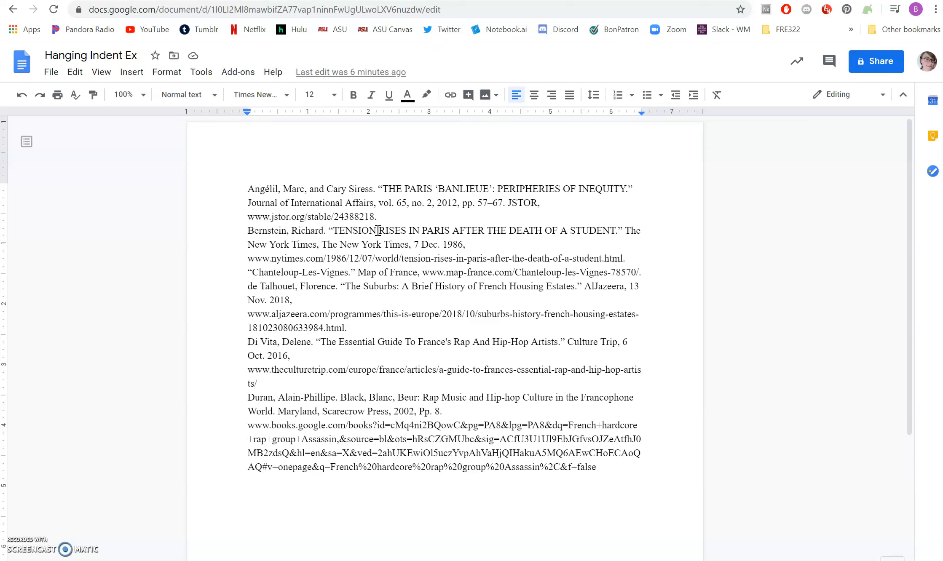
left_click(355, 218)
left_click(255, 186)
left_click(249, 188)
left_click_drag(250, 188, 600, 468)
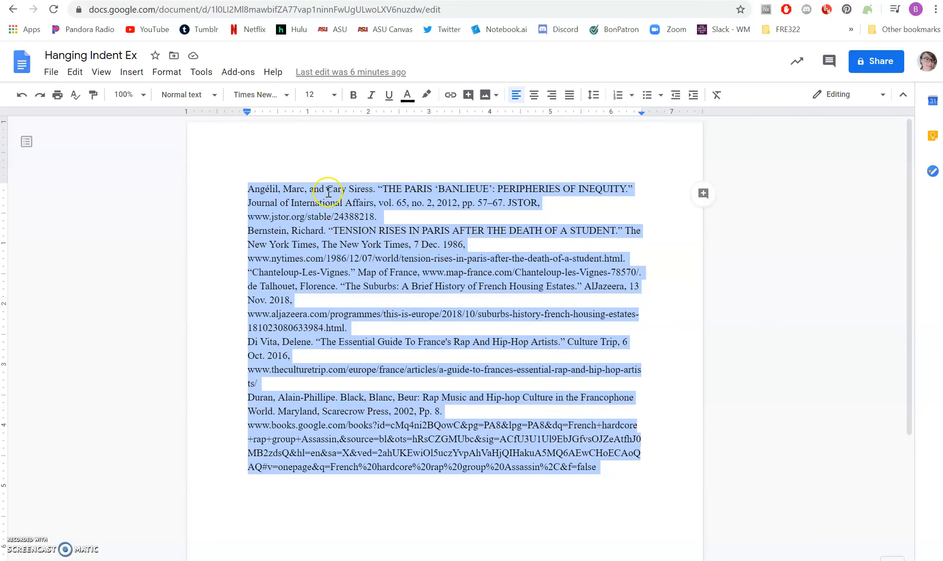
Step: Open Format > Align & indent > Indentation options for the selected entries
left_click(167, 72)
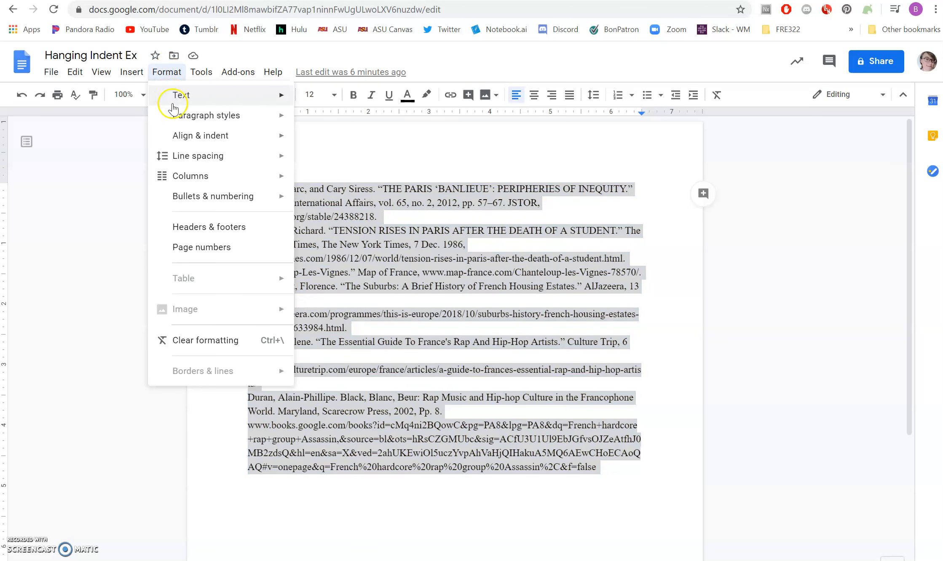
mouse_move(192, 140)
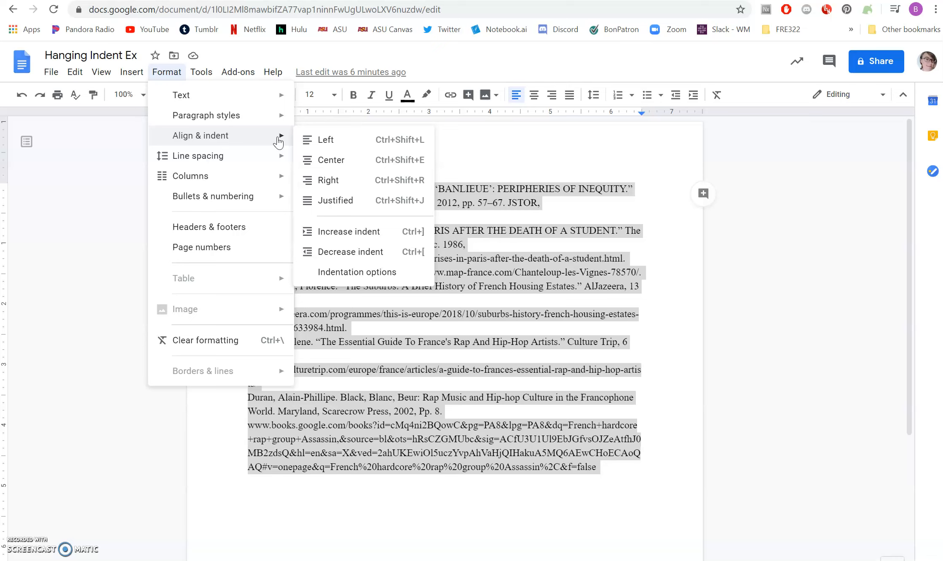
left_click(347, 185)
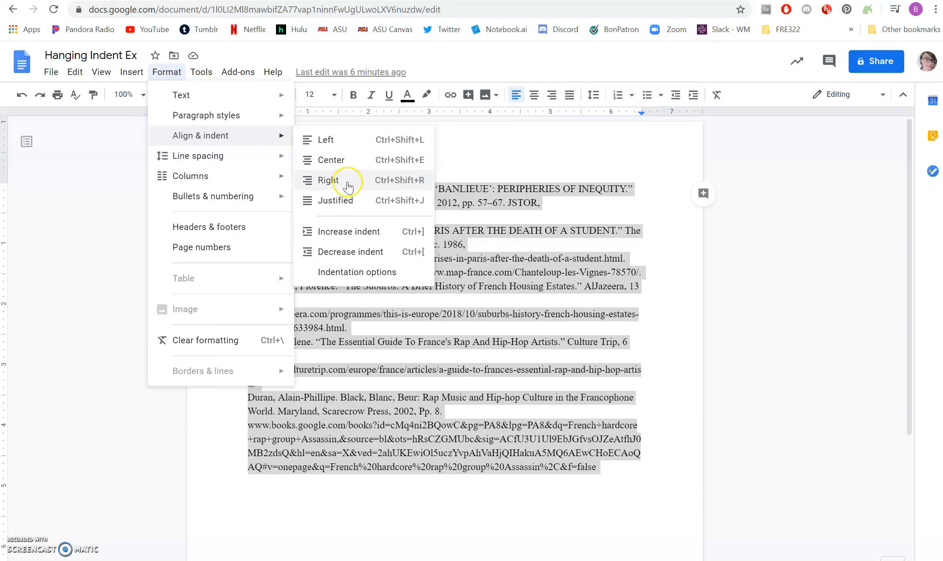
left_click(351, 273)
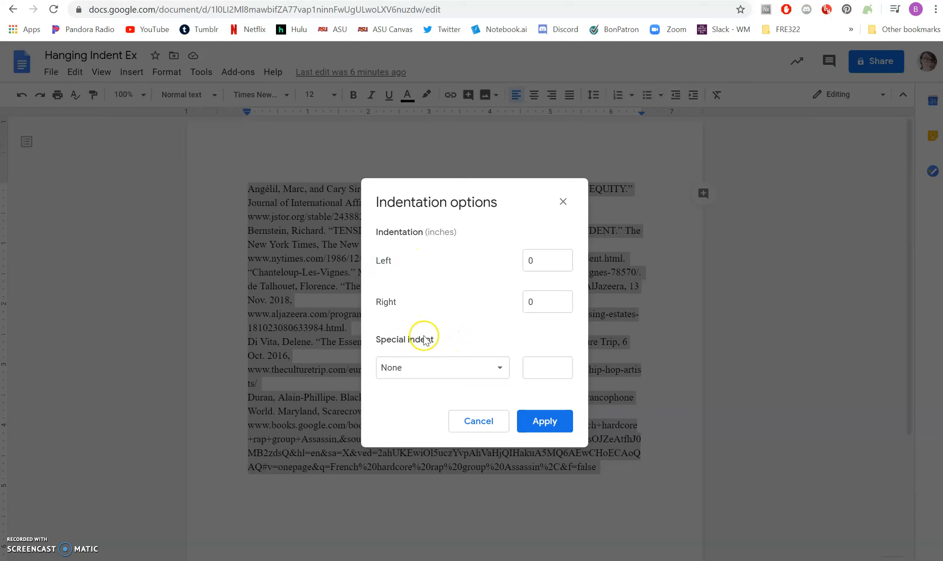
Step: Apply a Hanging special indent of 0.5" to the Google Docs entries
left_click(448, 368)
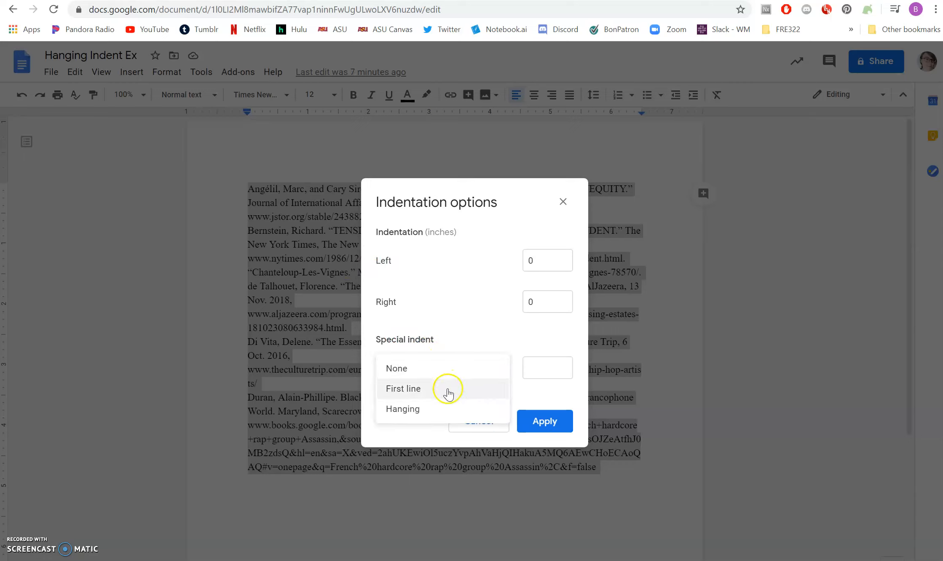
left_click(429, 414)
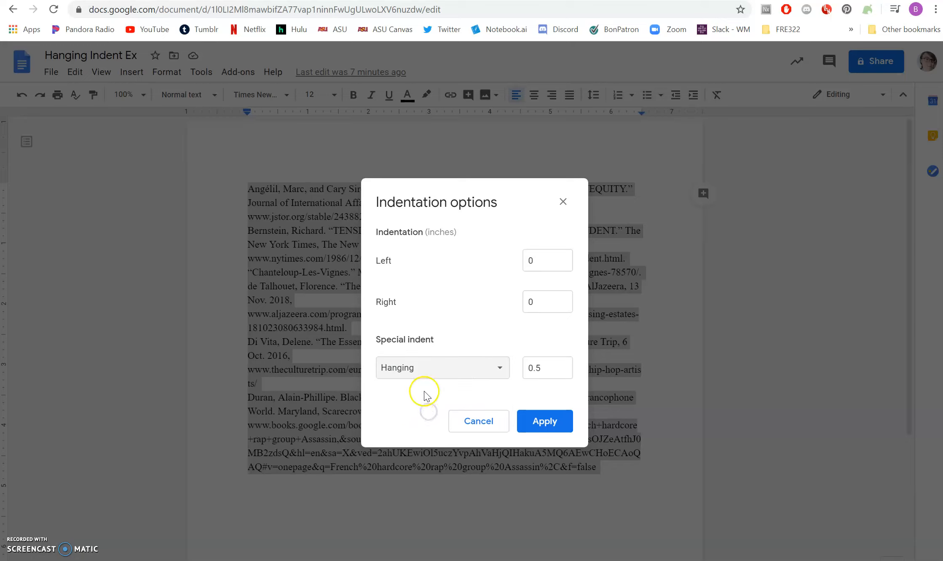
left_click(557, 417)
left_click(397, 316)
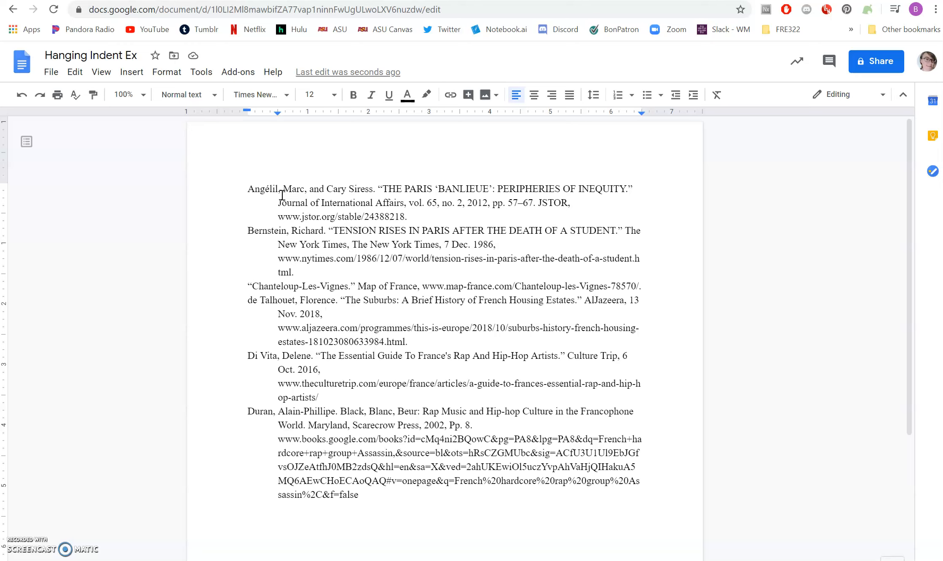
Step: Select the six Google Docs entries and set their line spacing to Double
left_click_drag(255, 188, 387, 491)
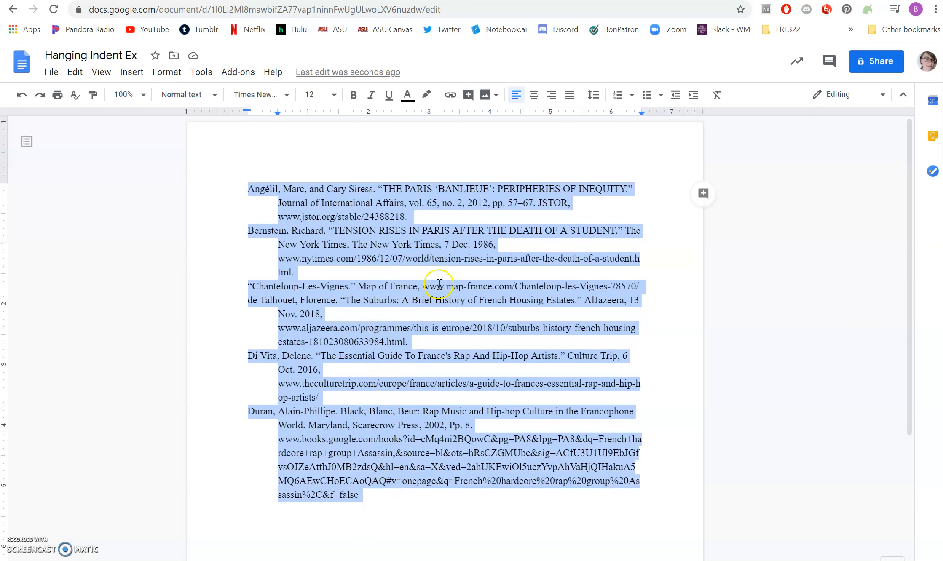
left_click(597, 97)
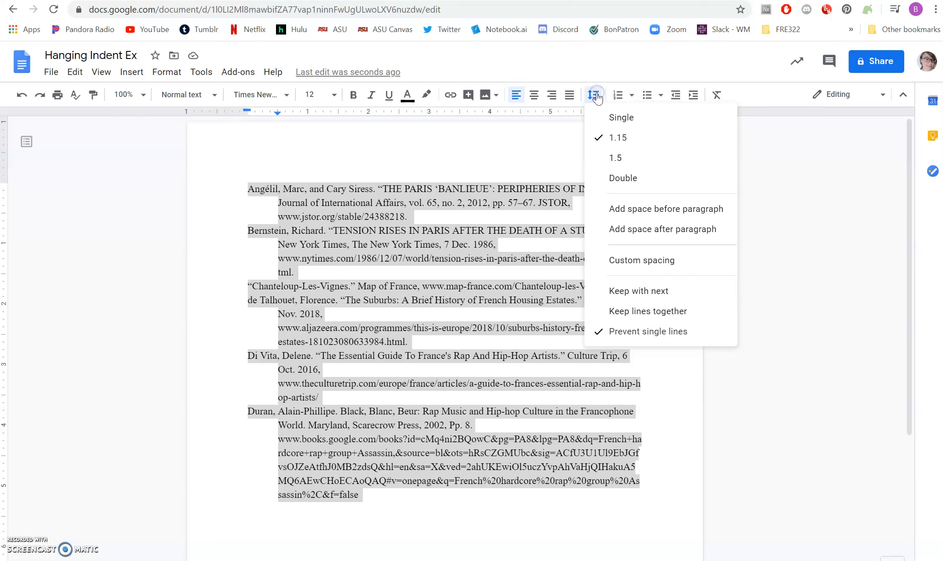
left_click(610, 179)
left_click(517, 243)
scroll(495, 232, "down", 12)
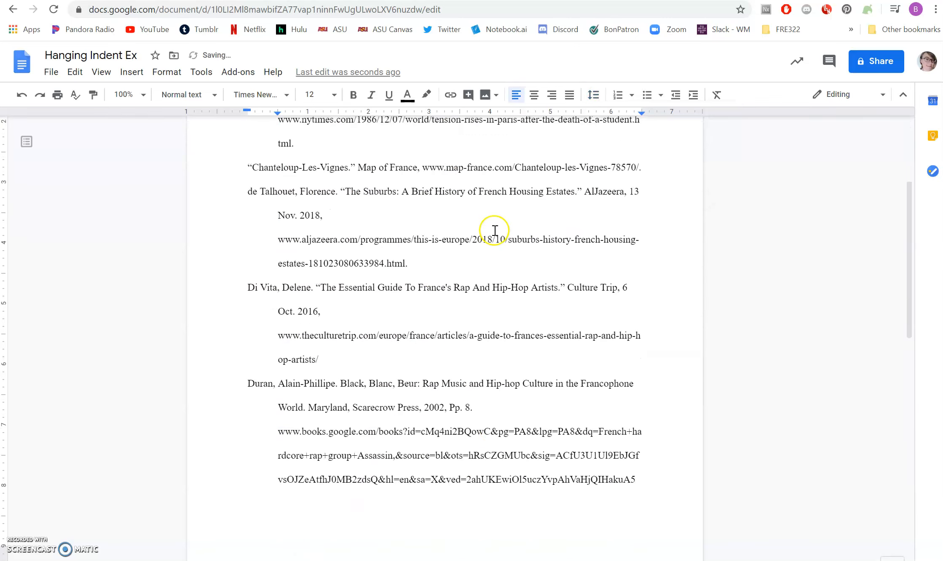
scroll(495, 230, "up", 5)
scroll(495, 229, "up", 9)
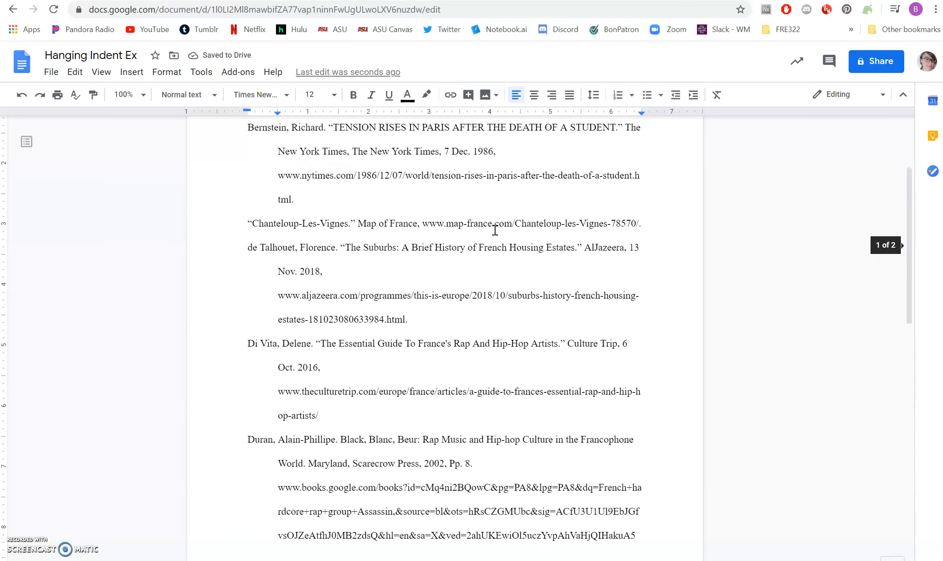